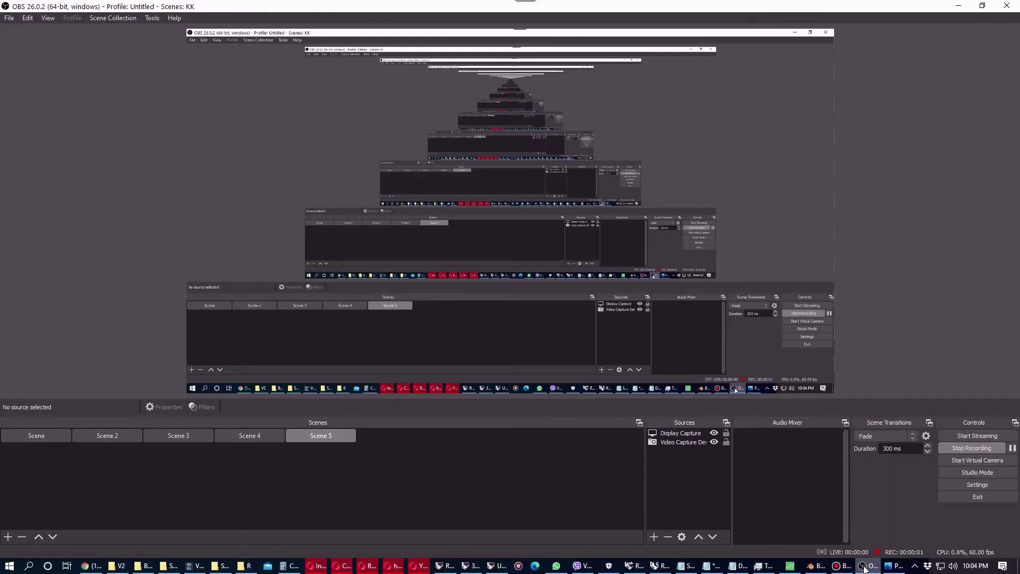
Minimize OBS to reveal the Matrix pendant model with its pear-shaped ruby
{"action": "left_click", "coordinate": [865, 567]}
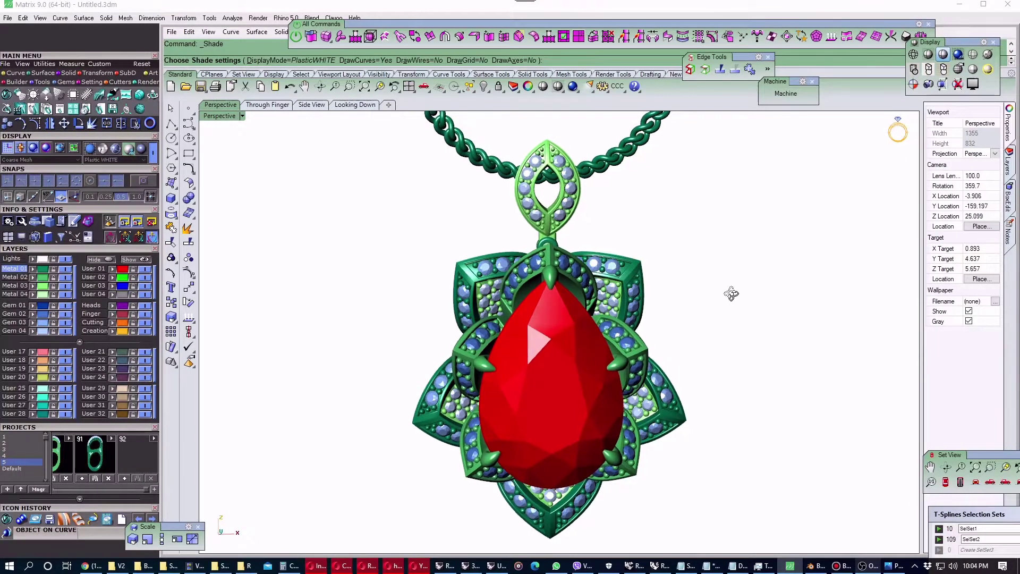
Orbit the Matrix pendant sideways and from below, then bring up the rendered Rhino 6 views
{"action": "mouse_move", "coordinate": [690, 296]}
{"action": "right_mouse_down"}
{"action": "mouse_move", "coordinate": [542, 282]}
{"action": "mouse_move", "coordinate": [216, 285]}
{"action": "mouse_move", "coordinate": [899, 285]}
{"action": "mouse_move", "coordinate": [804, 285]}
{"action": "mouse_move", "coordinate": [785, 322]}
{"action": "right_mouse_up"}
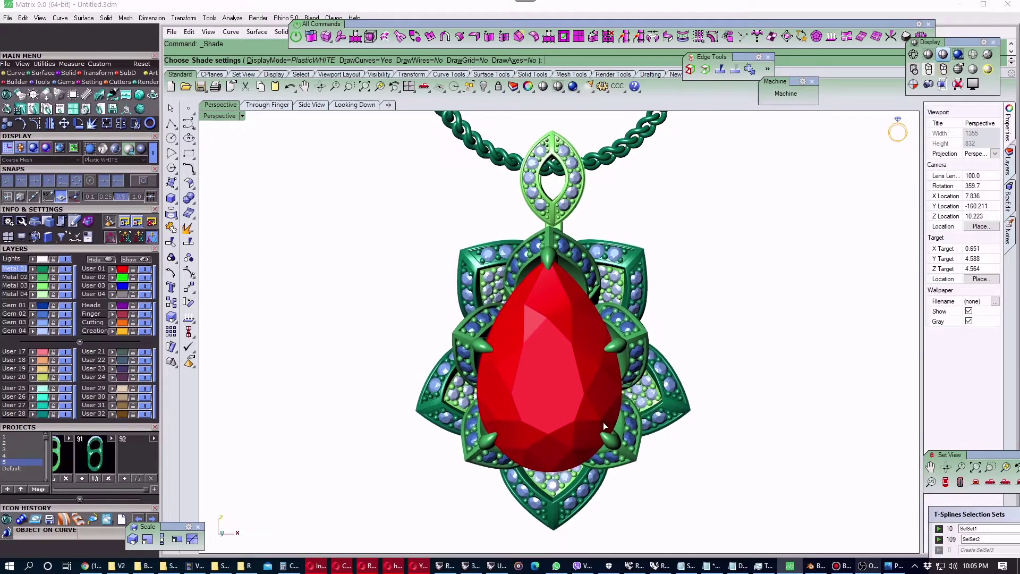
{"action": "mouse_move", "coordinate": [604, 422]}
{"action": "right_mouse_down"}
{"action": "mouse_move", "coordinate": [631, 372]}
{"action": "mouse_move", "coordinate": [617, 419]}
{"action": "mouse_move", "coordinate": [615, 368]}
{"action": "mouse_move", "coordinate": [582, 332]}
{"action": "mouse_move", "coordinate": [556, 391]}
{"action": "mouse_move", "coordinate": [558, 433]}
{"action": "mouse_move", "coordinate": [603, 444]}
{"action": "mouse_move", "coordinate": [622, 436]}
{"action": "mouse_move", "coordinate": [647, 343]}
{"action": "mouse_move", "coordinate": [639, 305]}
{"action": "mouse_move", "coordinate": [668, 392]}
{"action": "mouse_move", "coordinate": [702, 392]}
{"action": "mouse_move", "coordinate": [664, 391]}
{"action": "mouse_move", "coordinate": [784, 371]}
{"action": "mouse_move", "coordinate": [829, 335]}
{"action": "mouse_move", "coordinate": [883, 262]}
{"action": "mouse_move", "coordinate": [708, 237]}
{"action": "mouse_move", "coordinate": [559, 294]}
{"action": "mouse_move", "coordinate": [555, 327]}
{"action": "mouse_move", "coordinate": [692, 325]}
{"action": "mouse_move", "coordinate": [720, 294]}
{"action": "mouse_move", "coordinate": [813, 330]}
{"action": "mouse_move", "coordinate": [661, 325]}
{"action": "mouse_move", "coordinate": [836, 328]}
{"action": "mouse_move", "coordinate": [861, 324]}
{"action": "mouse_move", "coordinate": [858, 316]}
{"action": "mouse_move", "coordinate": [834, 412]}
{"action": "right_mouse_up"}
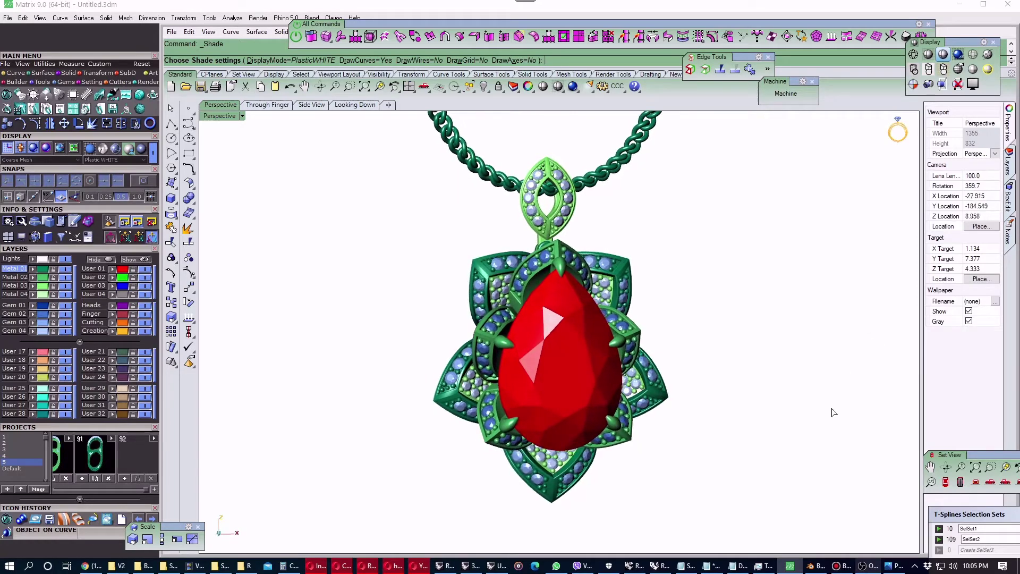
{"action": "left_click", "coordinate": [664, 561]}
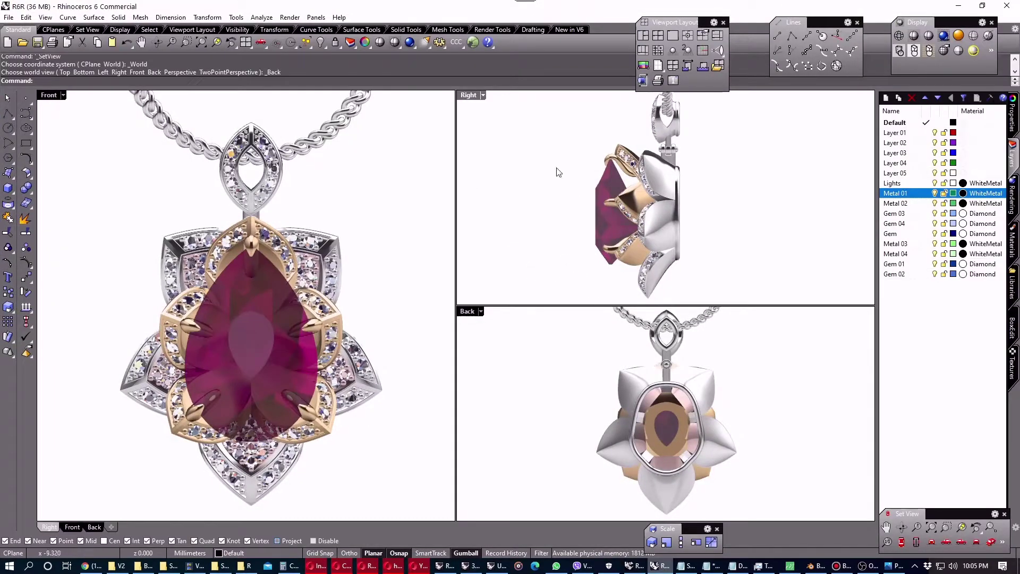
Maximize one rendered Rhino 6 view and orbit the pendant through front, side and back
{"action": "double_click", "coordinate": [470, 97]}
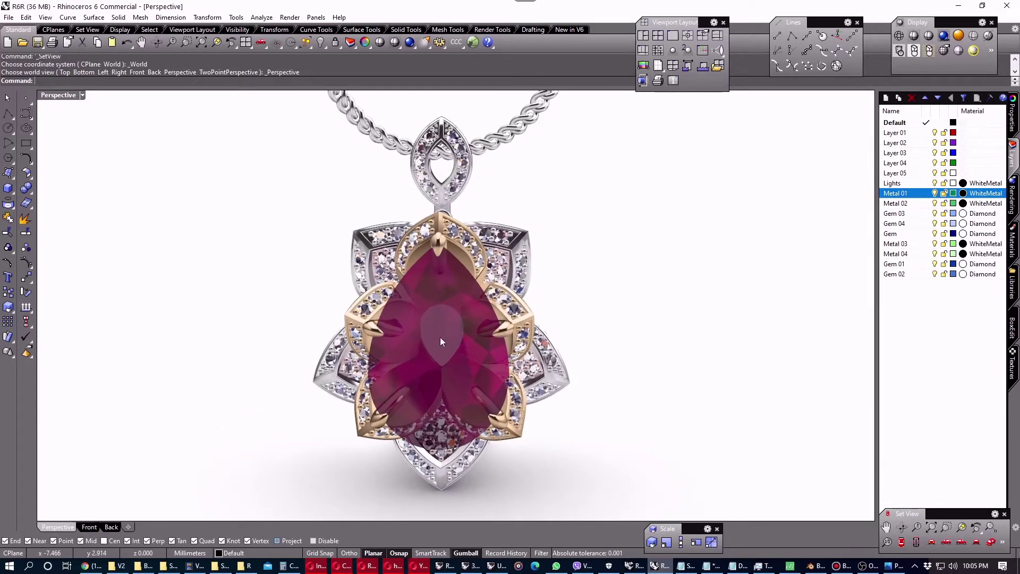
{"action": "mouse_move", "coordinate": [440, 341]}
{"action": "right_mouse_down"}
{"action": "mouse_move", "coordinate": [487, 329]}
{"action": "mouse_move", "coordinate": [668, 339]}
{"action": "mouse_move", "coordinate": [714, 330]}
{"action": "mouse_move", "coordinate": [688, 333]}
{"action": "mouse_move", "coordinate": [691, 308]}
{"action": "mouse_move", "coordinate": [649, 337]}
{"action": "mouse_move", "coordinate": [700, 332]}
{"action": "right_mouse_up"}
{"action": "mouse_move", "coordinate": [638, 328]}
{"action": "right_mouse_down"}
{"action": "mouse_move", "coordinate": [683, 326]}
{"action": "mouse_move", "coordinate": [648, 337]}
{"action": "mouse_move", "coordinate": [629, 328]}
{"action": "mouse_move", "coordinate": [669, 330]}
{"action": "mouse_move", "coordinate": [639, 319]}
{"action": "mouse_move", "coordinate": [654, 337]}
{"action": "mouse_move", "coordinate": [555, 345]}
{"action": "right_mouse_up"}
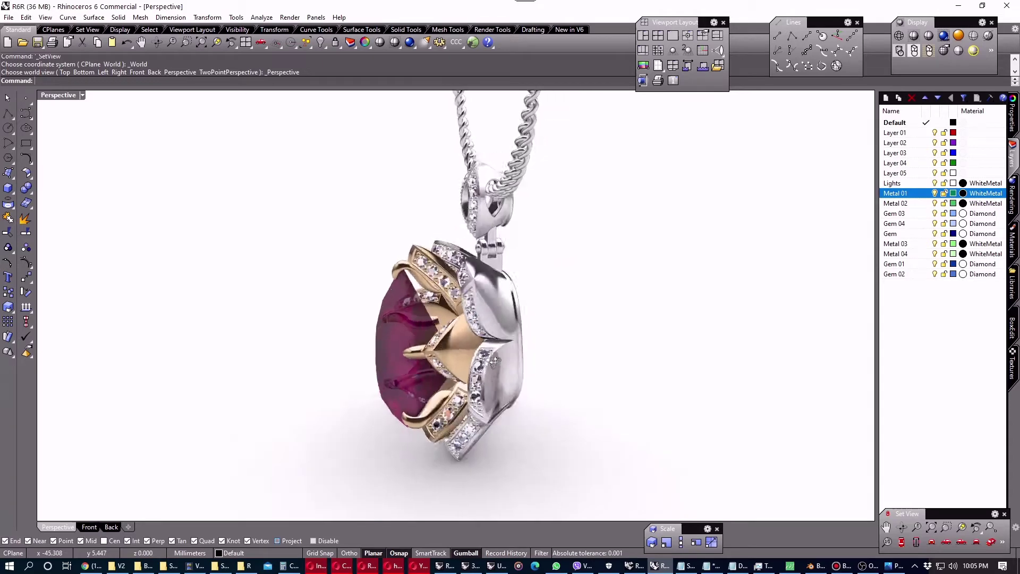
{"action": "mouse_move", "coordinate": [495, 362]}
{"action": "right_mouse_down"}
{"action": "mouse_move", "coordinate": [269, 335]}
{"action": "mouse_move", "coordinate": [384, 348]}
{"action": "right_mouse_up"}
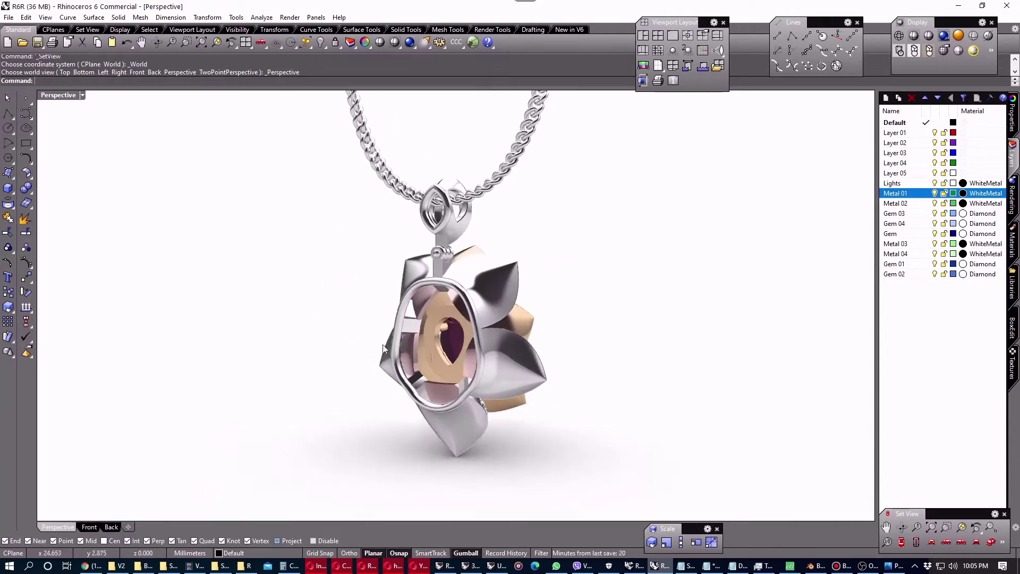
{"action": "mouse_move", "coordinate": [439, 380]}
{"action": "right_mouse_down"}
{"action": "mouse_move", "coordinate": [537, 346]}
{"action": "mouse_move", "coordinate": [622, 333]}
{"action": "mouse_move", "coordinate": [609, 328]}
{"action": "right_mouse_up"}
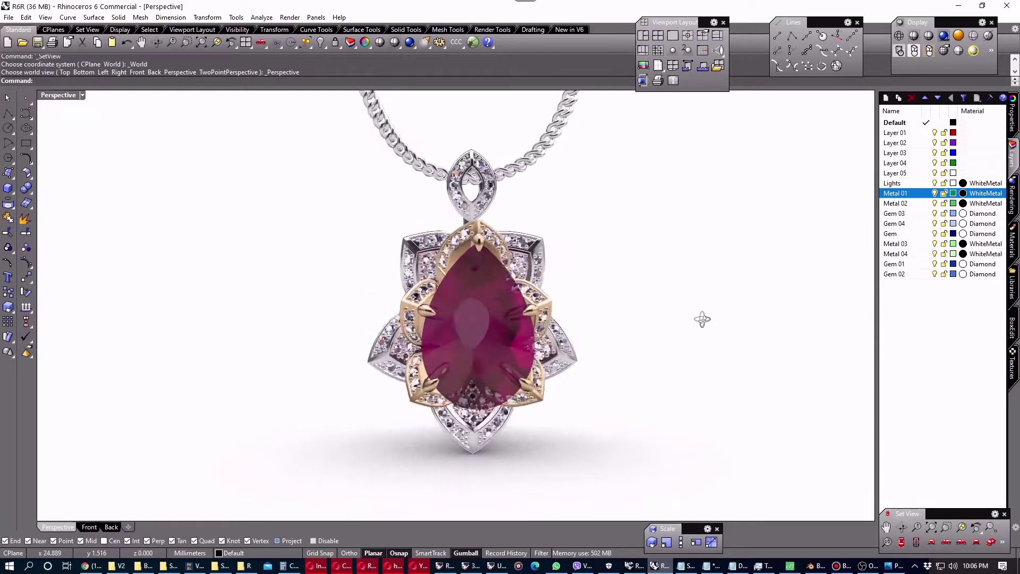
In Rhino 5, pull the outer petal shell about 20 mm to the left
{"action": "right_click_drag", "start_coordinate": [702, 319], "coordinate": [680, 327]}
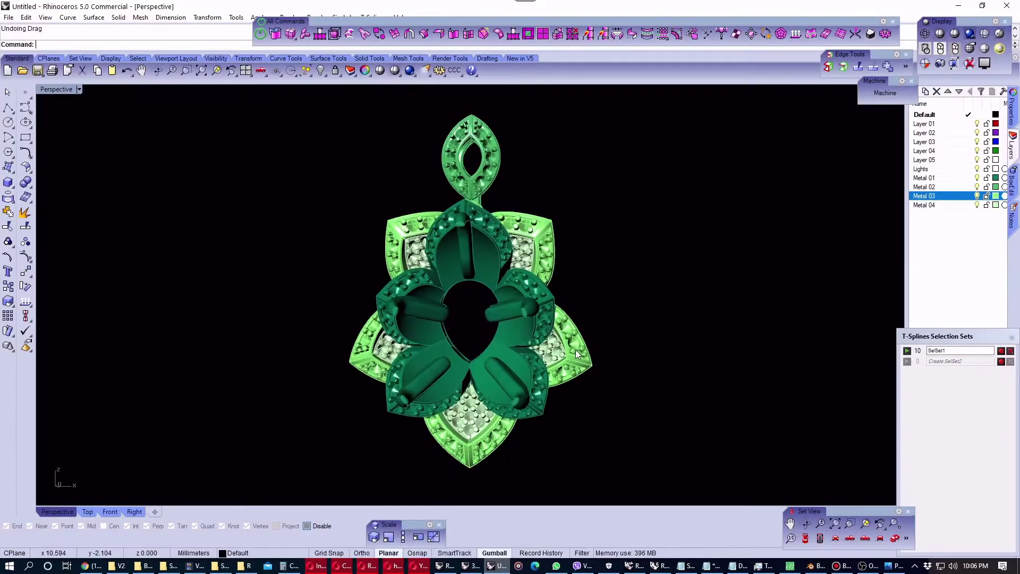
{"action": "mouse_move", "coordinate": [467, 353]}
{"action": "right_mouse_down"}
{"action": "mouse_move", "coordinate": [514, 352]}
{"action": "mouse_move", "coordinate": [510, 302]}
{"action": "mouse_move", "coordinate": [492, 313]}
{"action": "right_mouse_up"}
{"action": "left_click_drag", "start_coordinate": [499, 307], "coordinate": [307, 321]}
Move the inner frame parts to the right, away from the petal shell
{"action": "left_click", "coordinate": [363, 306]}
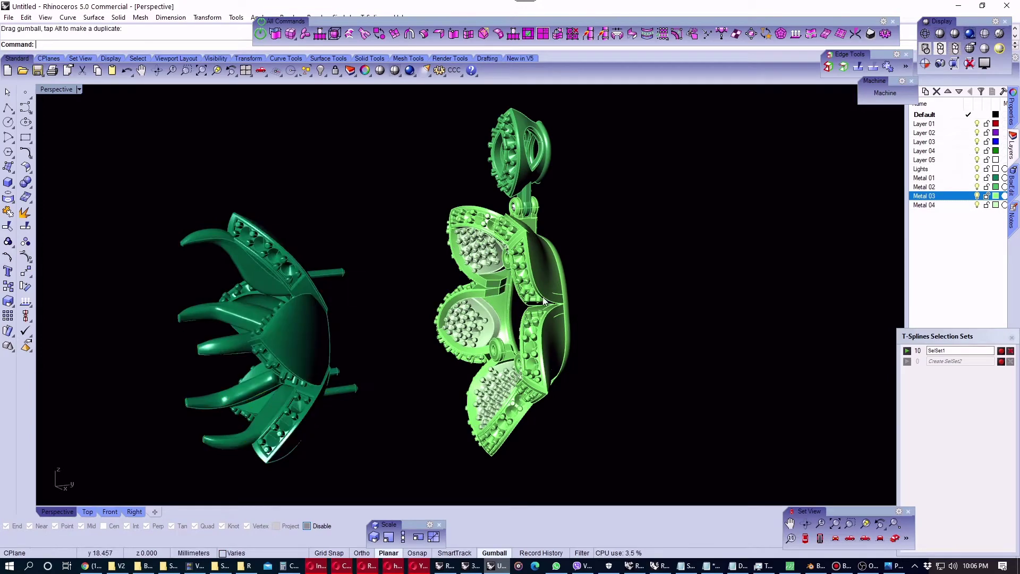
{"action": "right_click_drag", "start_coordinate": [559, 298], "coordinate": [532, 308]}
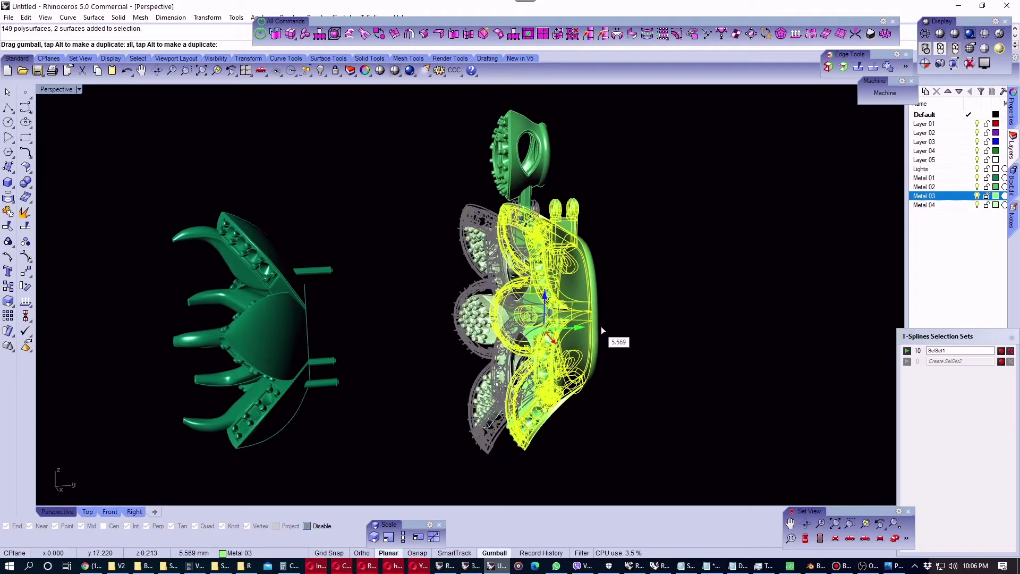
{"action": "left_click_drag", "start_coordinate": [545, 334], "coordinate": [701, 323]}
{"action": "left_click", "coordinate": [743, 358]}
{"action": "mouse_move", "coordinate": [754, 351]}
{"action": "right_mouse_down"}
{"action": "mouse_move", "coordinate": [795, 326]}
{"action": "mouse_move", "coordinate": [747, 330]}
{"action": "right_mouse_up"}
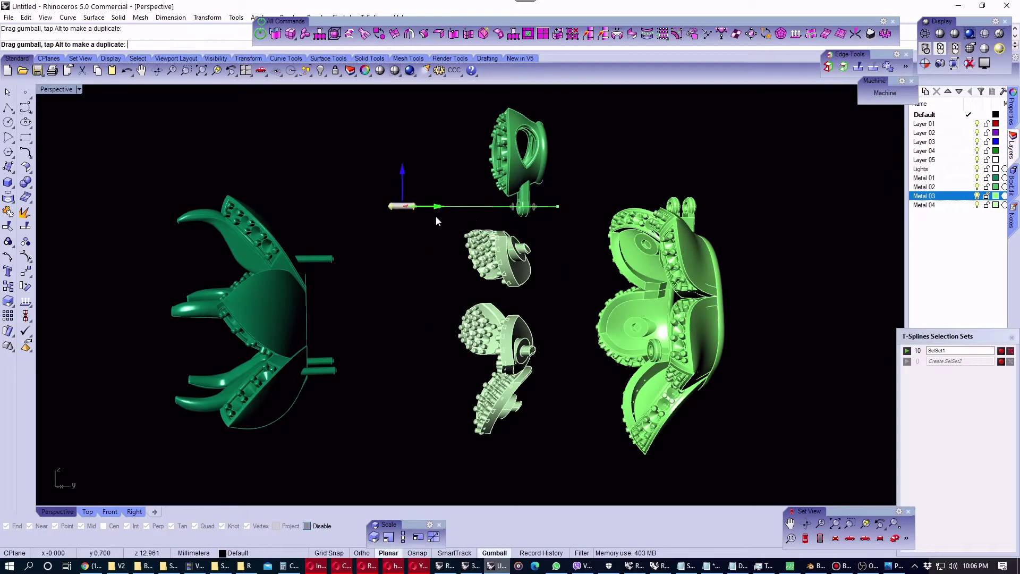
{"action": "mouse_move", "coordinate": [326, 293]}
{"action": "right_mouse_down"}
{"action": "mouse_move", "coordinate": [512, 331]}
{"action": "mouse_move", "coordinate": [714, 326]}
{"action": "mouse_move", "coordinate": [640, 334]}
{"action": "right_mouse_up"}
Zoom in on the left pendant part to inspect it
{"action": "left_click", "coordinate": [339, 304]}
{"action": "key", "text": "ctrl+shift+e"}
{"action": "left_click", "coordinate": [341, 311]}
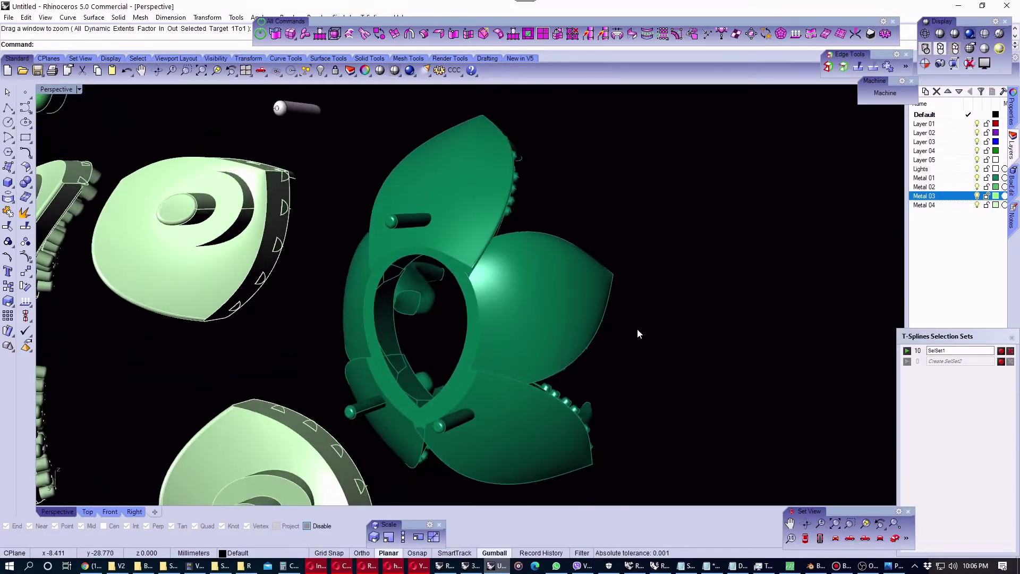
Inspect the light-green gem-set parts with Zoom Window and Zoom Selected
{"action": "left_click", "coordinate": [256, 280]}
{"action": "key", "text": "ctrl+w"}
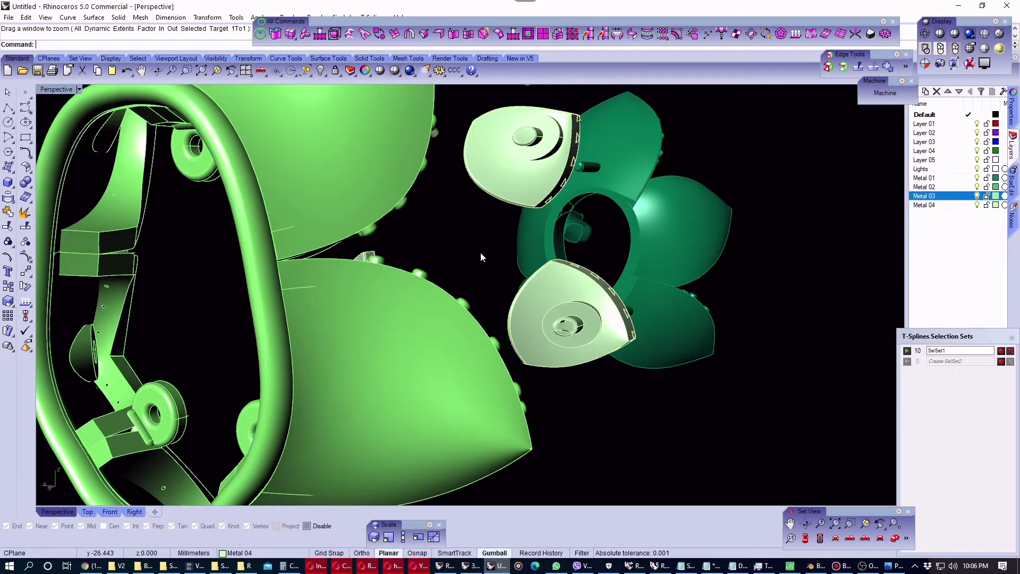
{"action": "mouse_move", "coordinate": [482, 257]}
{"action": "right_mouse_down"}
{"action": "mouse_move", "coordinate": [467, 289]}
{"action": "mouse_move", "coordinate": [435, 298]}
{"action": "mouse_move", "coordinate": [387, 273]}
{"action": "mouse_move", "coordinate": [285, 257]}
{"action": "mouse_move", "coordinate": [475, 288]}
{"action": "mouse_move", "coordinate": [613, 257]}
{"action": "mouse_move", "coordinate": [619, 269]}
{"action": "mouse_move", "coordinate": [485, 233]}
{"action": "mouse_move", "coordinate": [478, 290]}
{"action": "mouse_move", "coordinate": [531, 245]}
{"action": "mouse_move", "coordinate": [588, 244]}
{"action": "mouse_move", "coordinate": [430, 242]}
{"action": "right_mouse_up"}
{"action": "key", "text": "ctrl+w"}
{"action": "type", "text": "zs"}
{"action": "key", "text": "Return"}
Zoom to extents, orbit to a side view of the spread parts, and return to OBS
{"action": "left_click", "coordinate": [215, 70]}
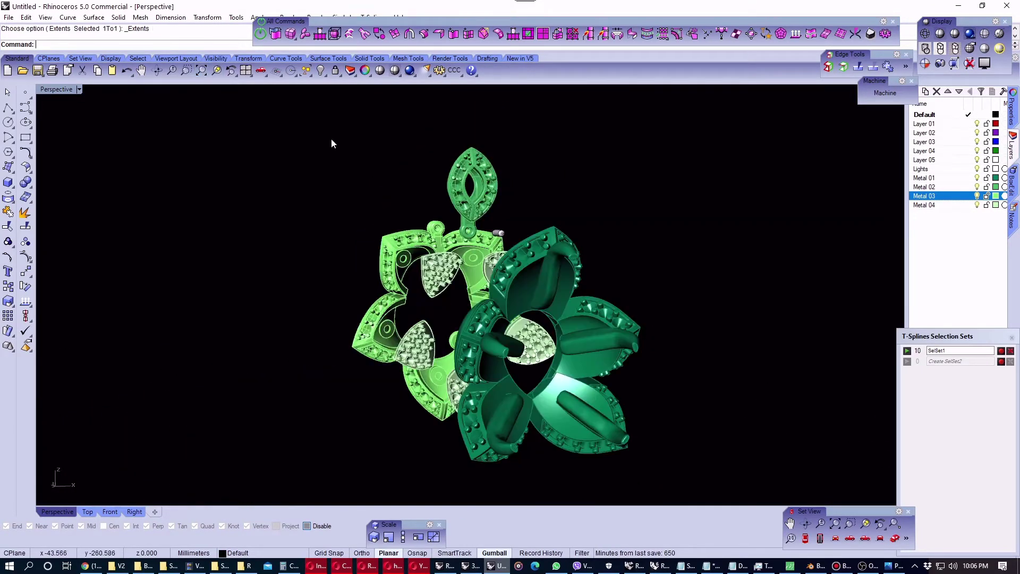
{"action": "mouse_move", "coordinate": [331, 144]}
{"action": "right_mouse_down"}
{"action": "mouse_move", "coordinate": [576, 257]}
{"action": "mouse_move", "coordinate": [330, 298]}
{"action": "mouse_move", "coordinate": [360, 264]}
{"action": "mouse_move", "coordinate": [481, 232]}
{"action": "mouse_move", "coordinate": [571, 298]}
{"action": "mouse_move", "coordinate": [540, 299]}
{"action": "mouse_move", "coordinate": [594, 313]}
{"action": "mouse_move", "coordinate": [550, 287]}
{"action": "right_mouse_up"}
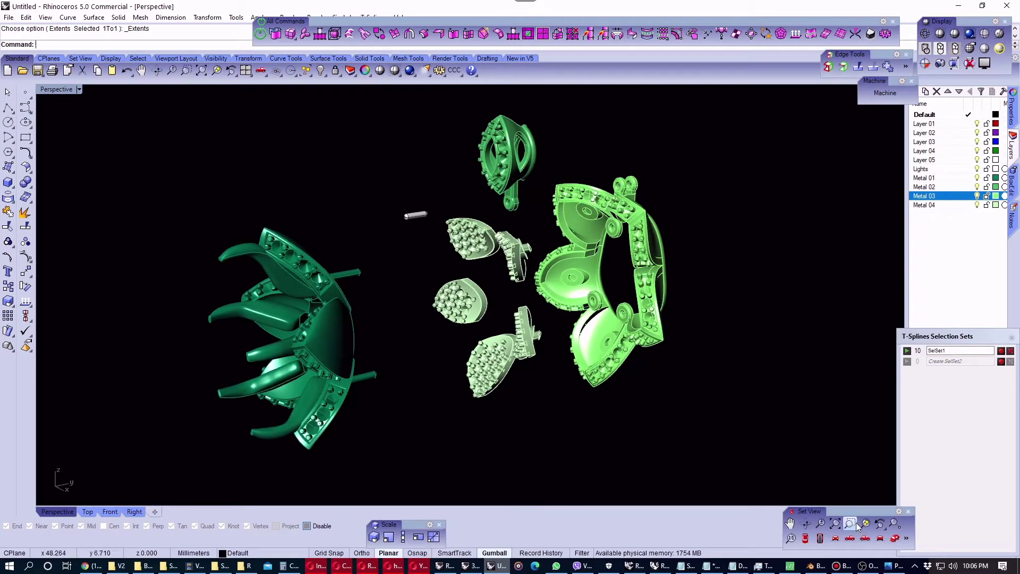
{"action": "left_click", "coordinate": [874, 568]}
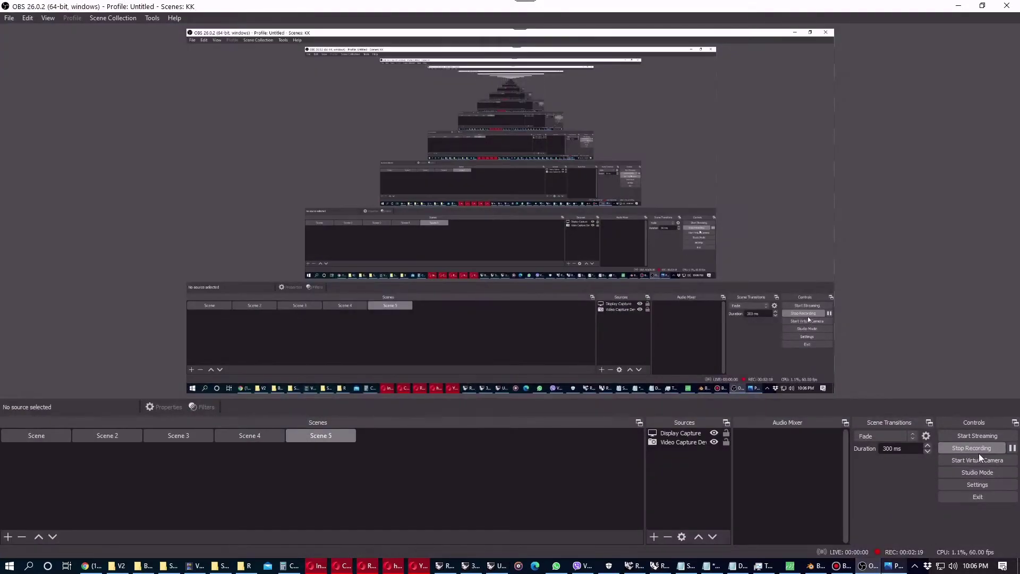
{"action": "left_click", "coordinate": [537, 295]}
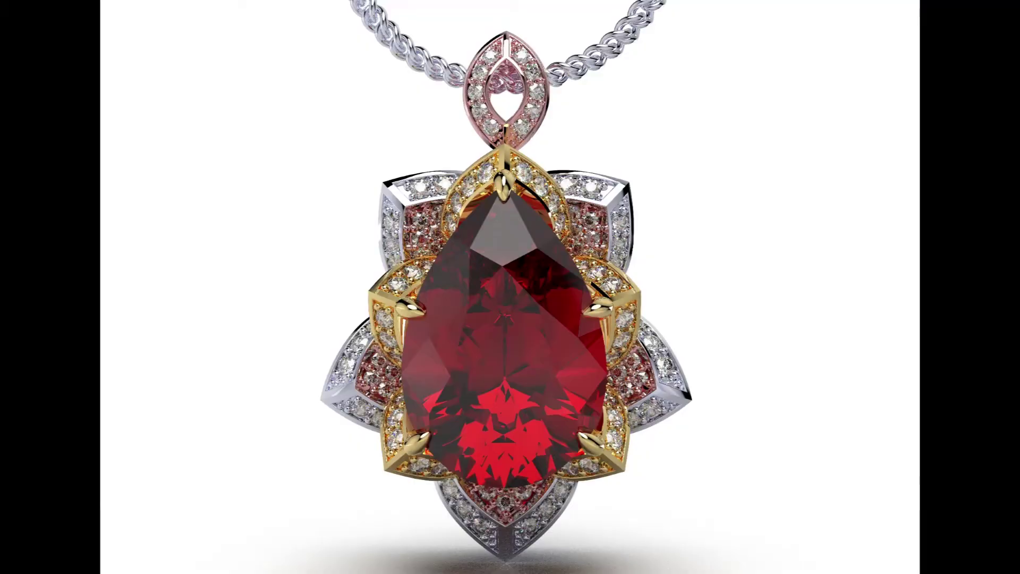